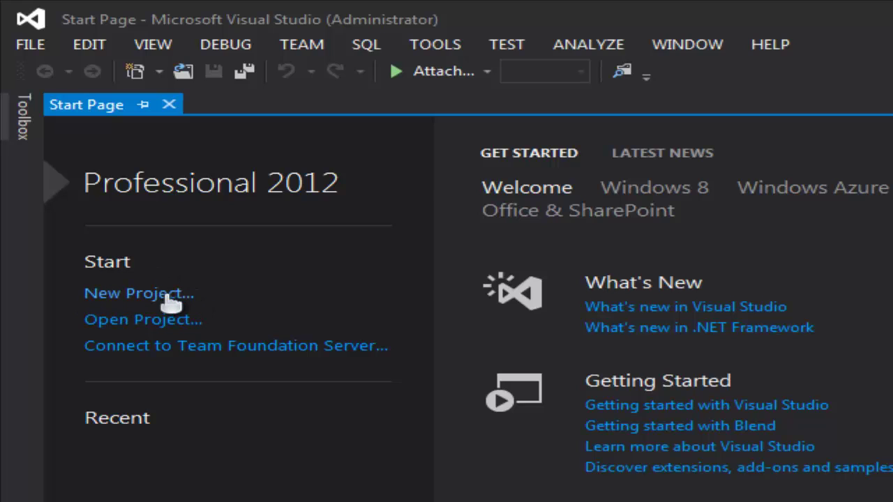
click(41, 46)
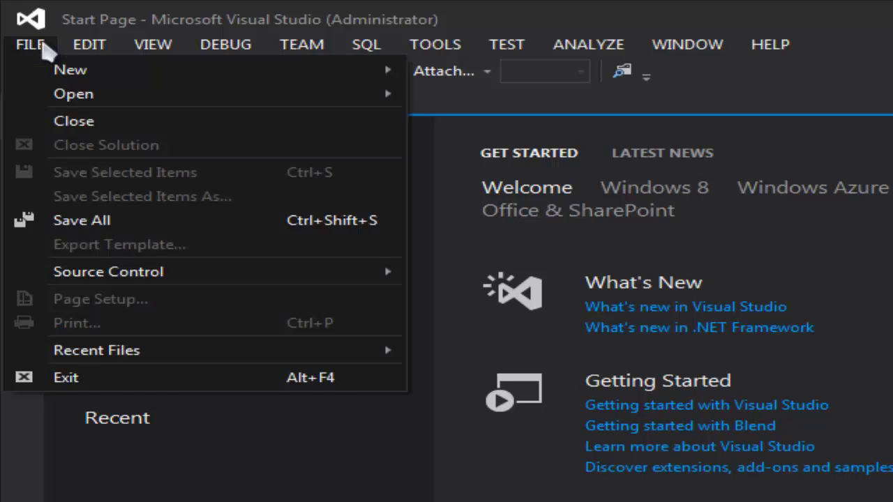
mouse_move(53, 72)
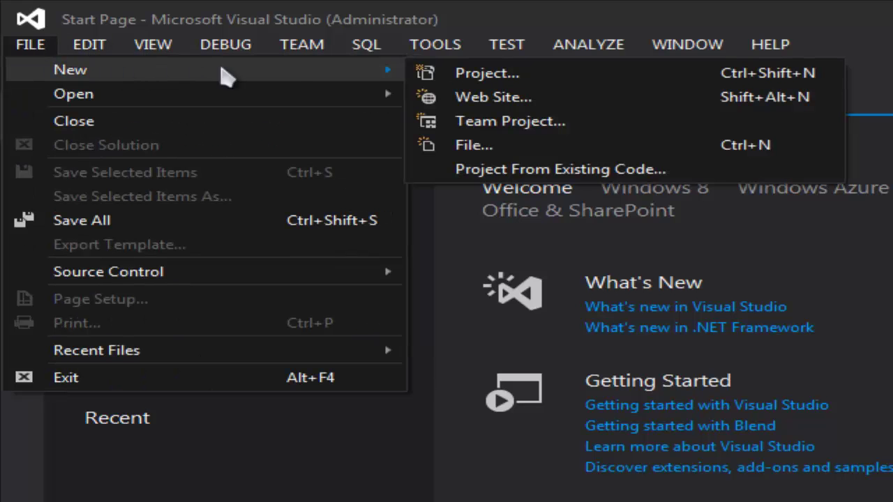
click(329, 492)
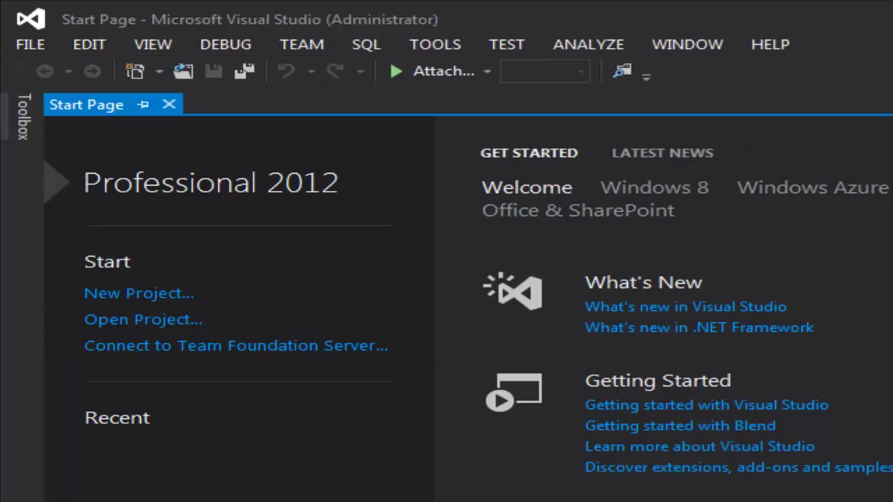
Step: Start a new project and choose the Visual Basic Windows Forms Application template
click(119, 294)
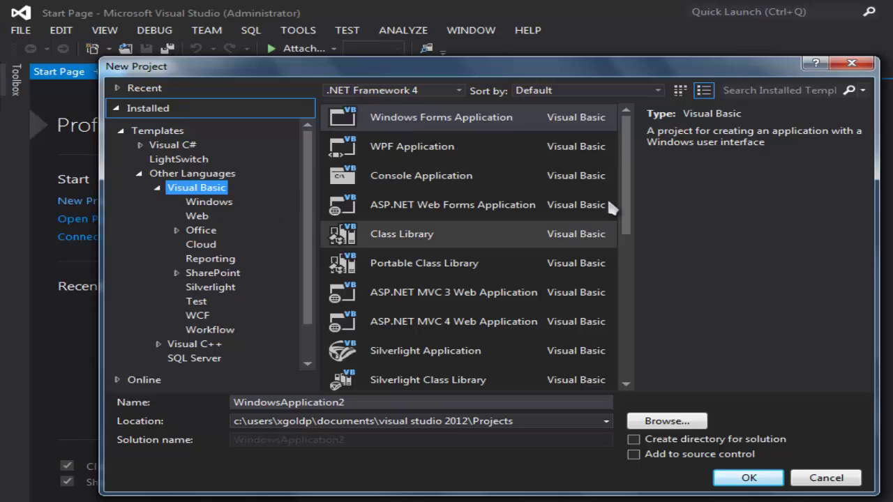
drag(625, 203, 626, 222)
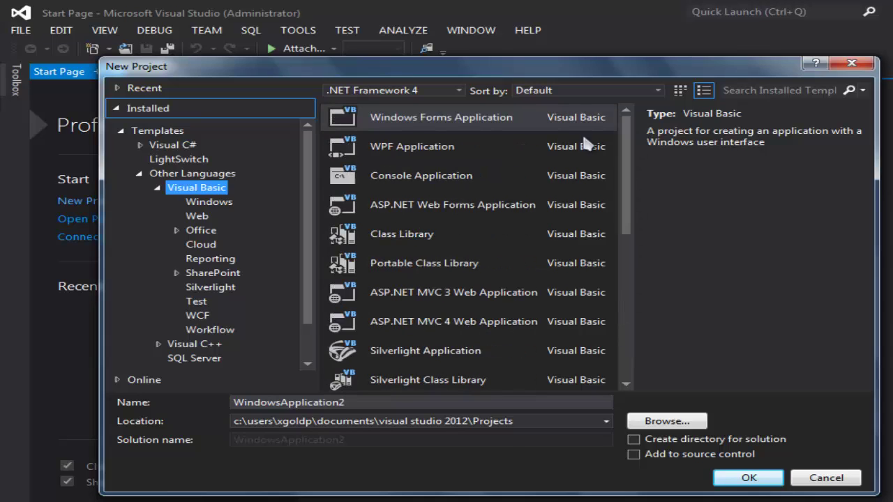
click(458, 125)
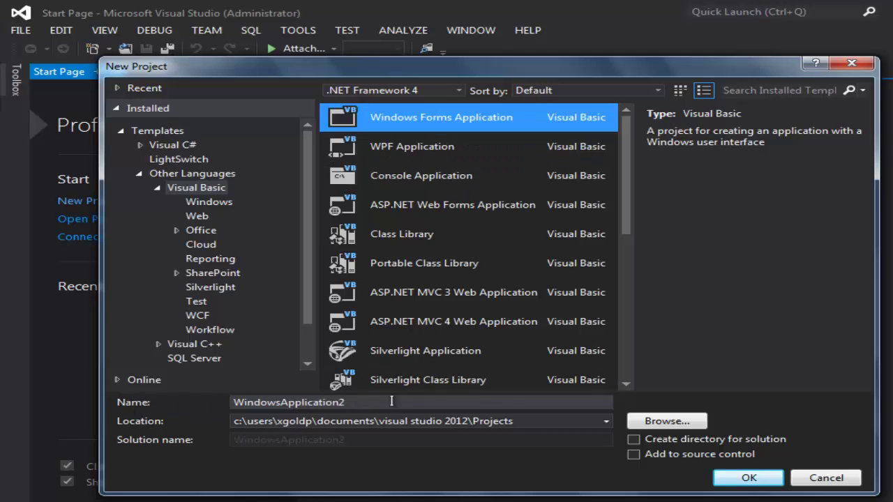
Step: Name the new project PremierProjet and create it
key(Tab)
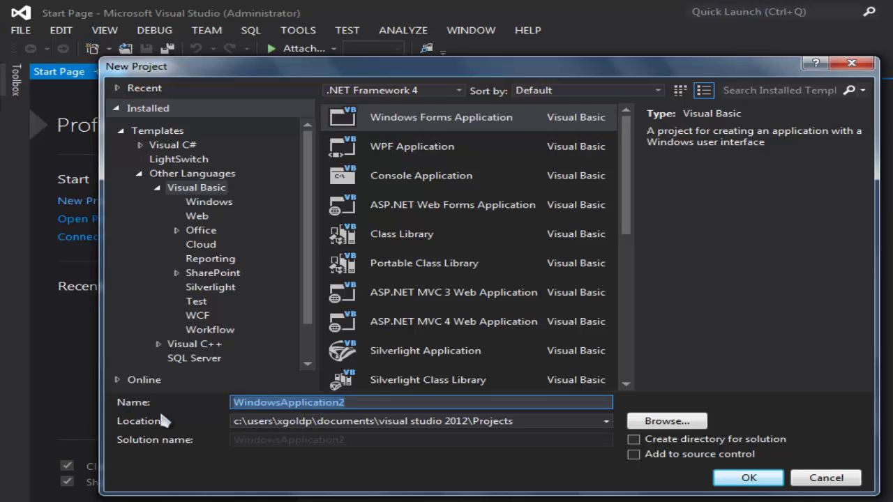
key(BackSpace)
text(P)
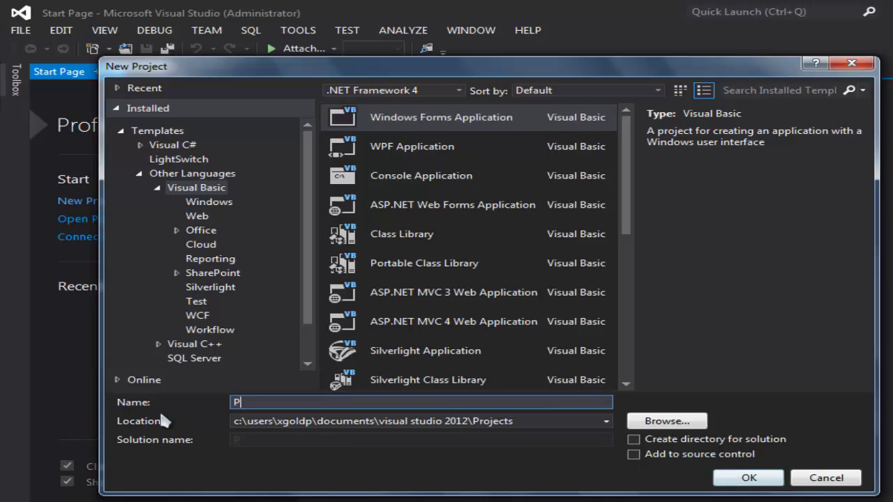
text(remierPro)
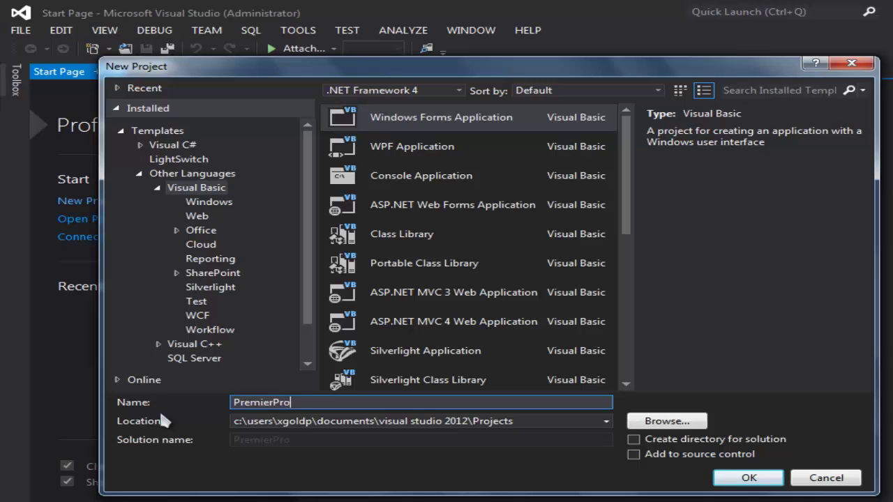
text(jet)
click(745, 478)
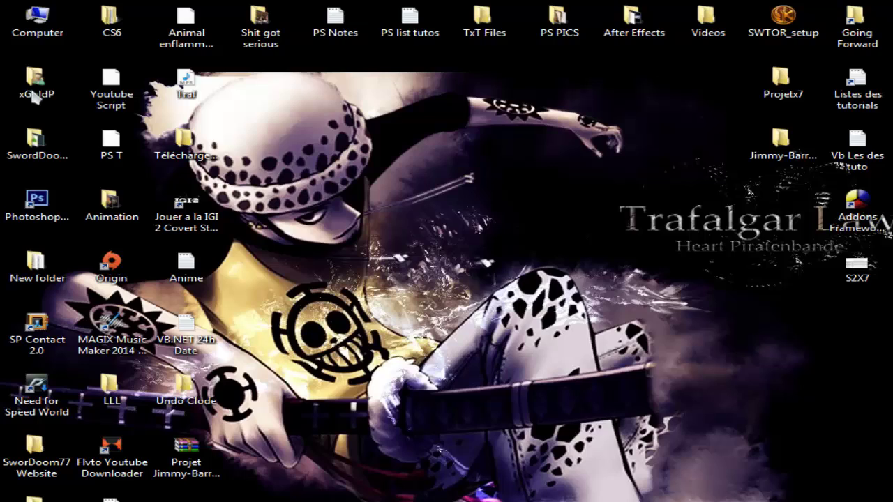
Step: Switch to Windows Explorer and open the Projects folder inside Visual Studio 2012 in My Documents
double_click(34, 94)
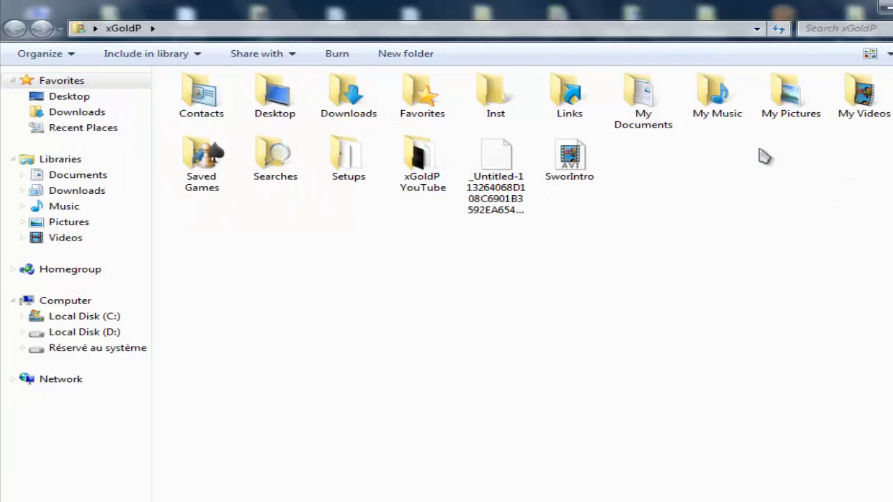
double_click(656, 117)
scroll(274, 191, down, 3)
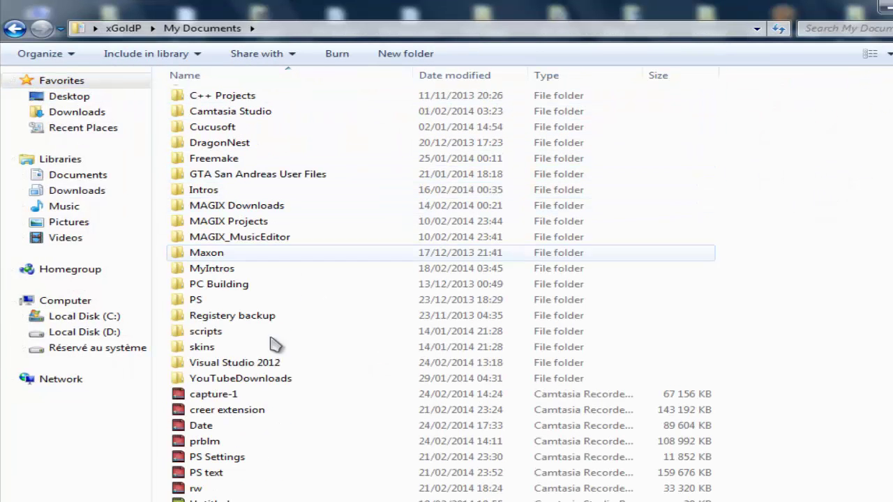
click(260, 366)
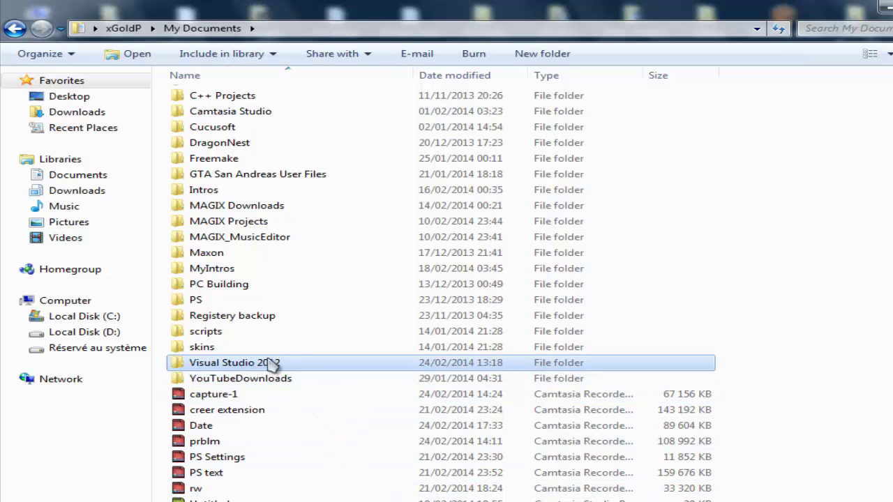
double_click(241, 365)
click(251, 160)
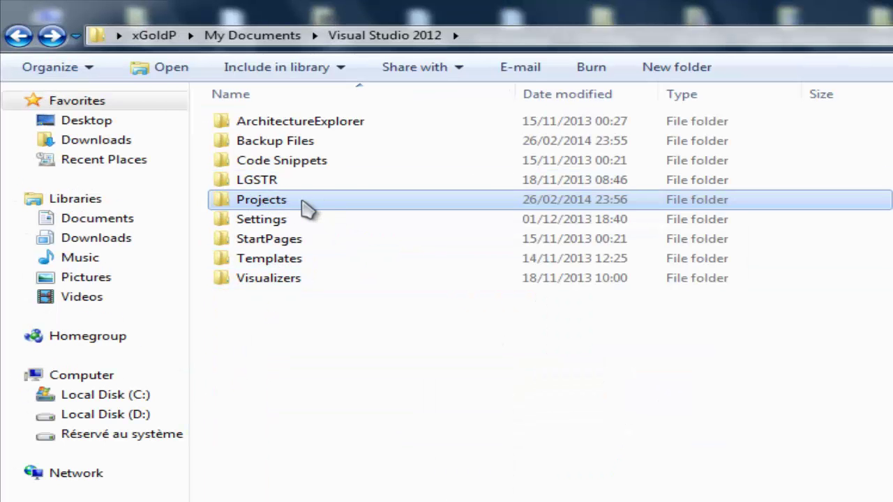
double_click(308, 203)
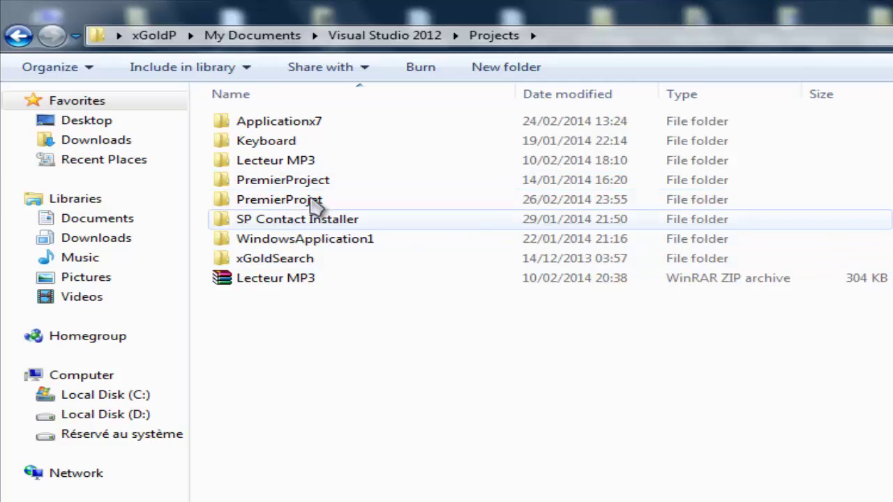
Step: Go into the PremierProjet folder and open its Visual Basic project file in Visual Studio
click(255, 202)
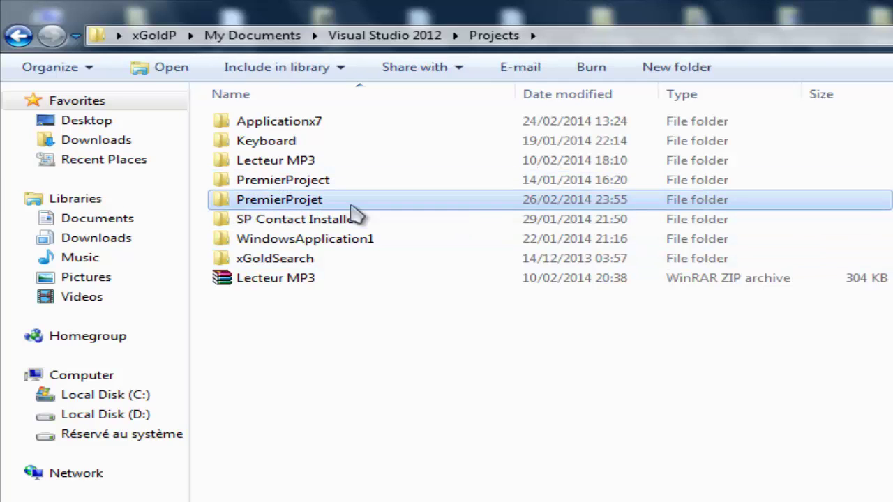
double_click(314, 201)
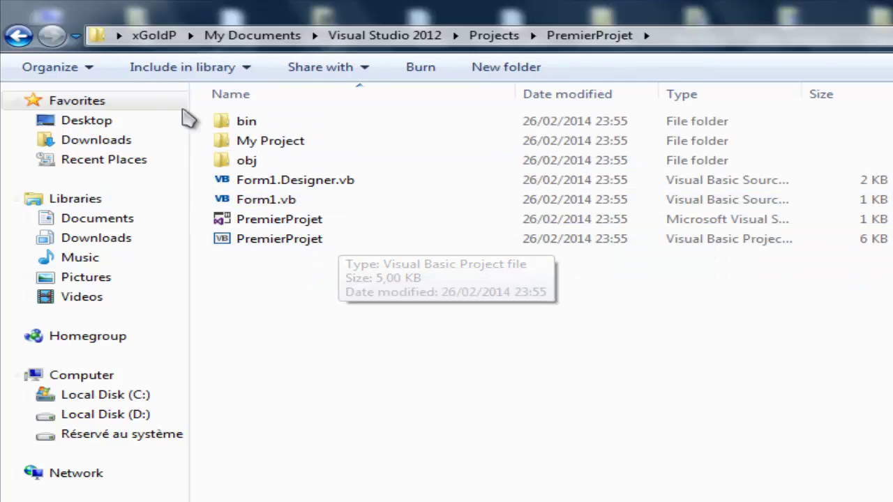
click(369, 501)
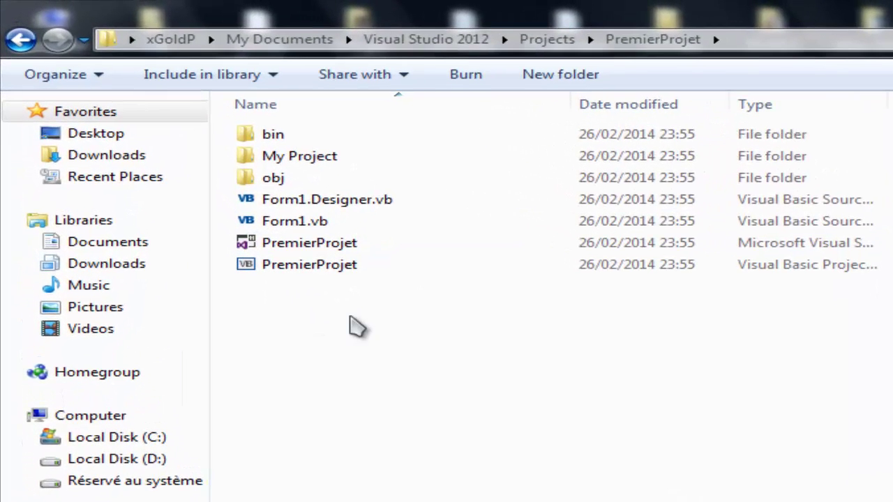
click(302, 272)
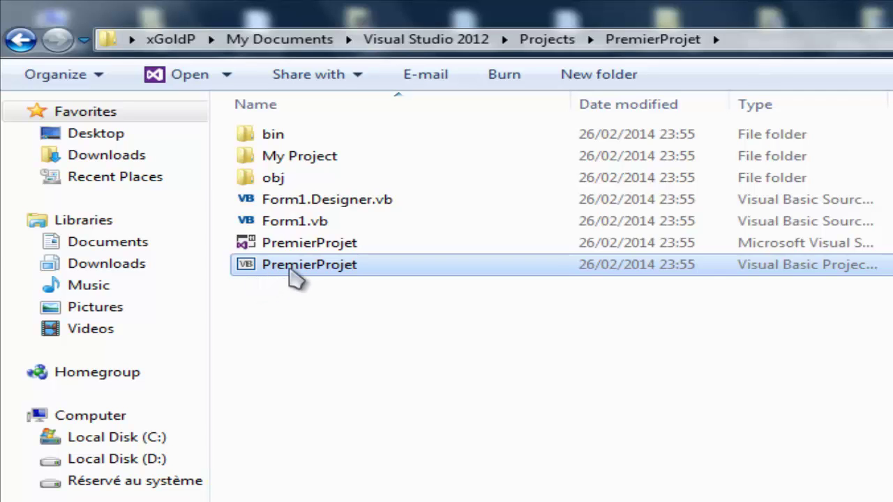
double_click(294, 273)
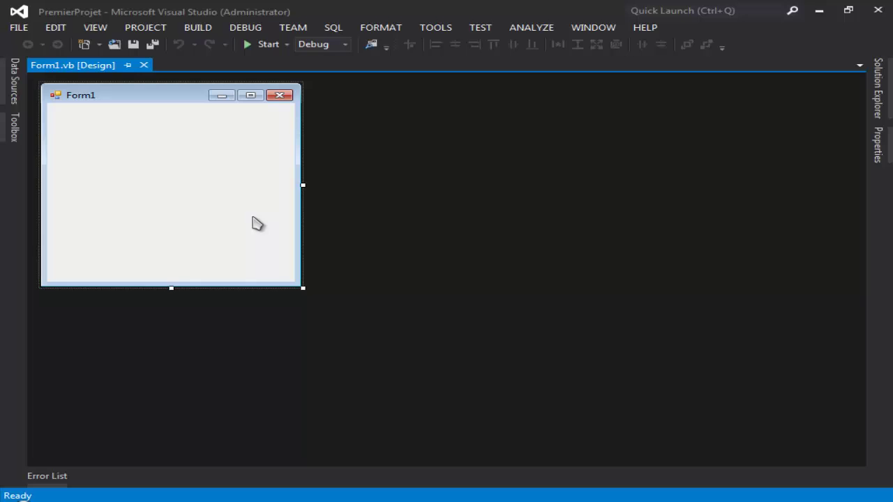
Step: Browse to the PremierProjet folder with the Open Project command and select its Visual Basic project file
click(18, 28)
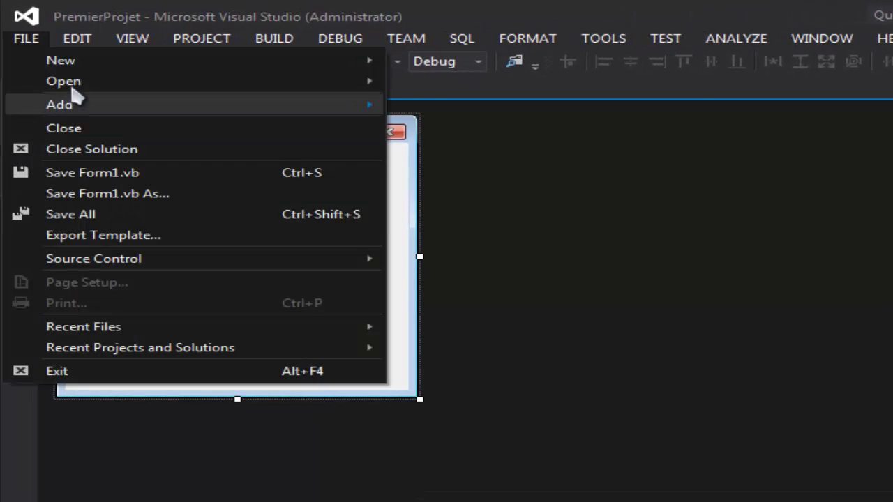
mouse_move(83, 80)
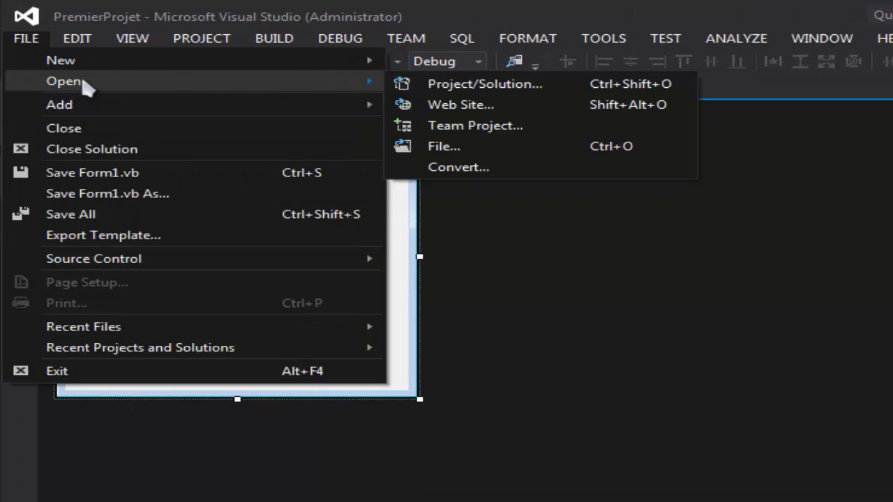
click(443, 91)
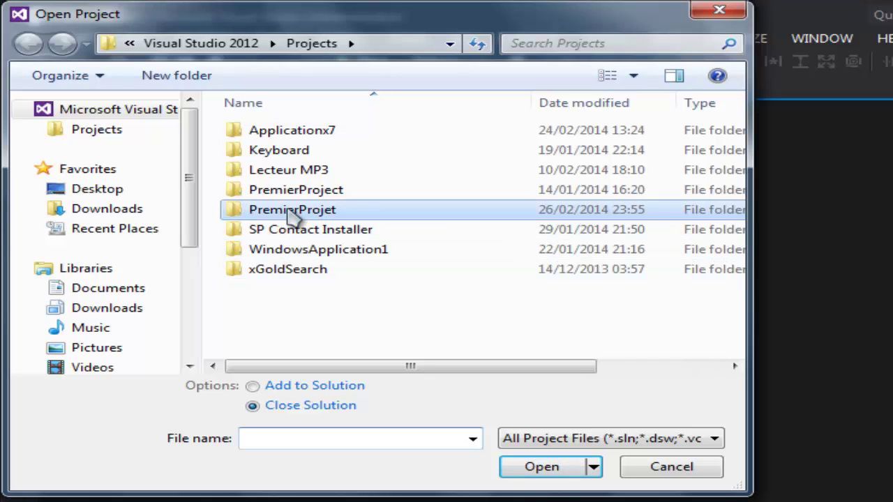
double_click(293, 212)
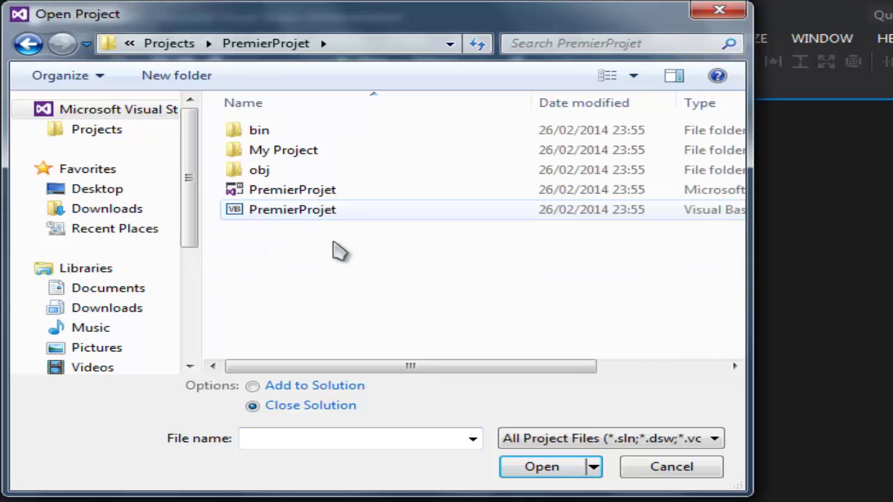
click(266, 212)
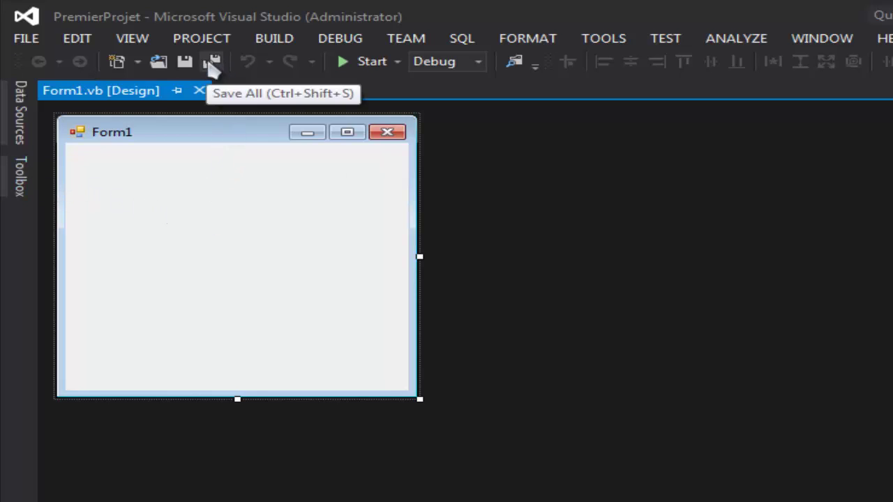
Step: Save all files of the PremierProjet project
click(211, 62)
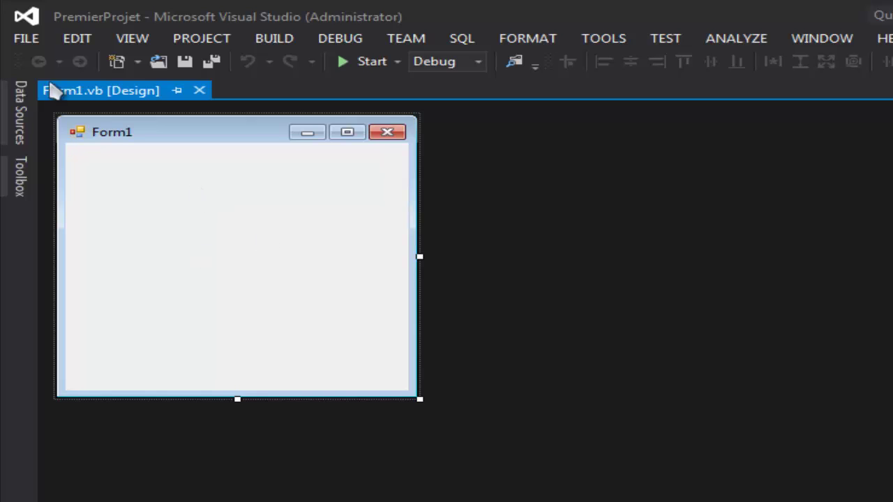
click(28, 38)
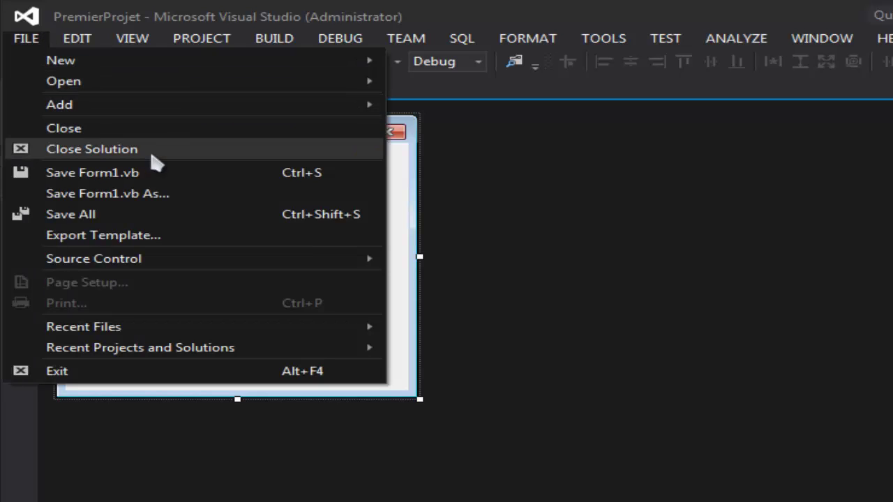
click(63, 217)
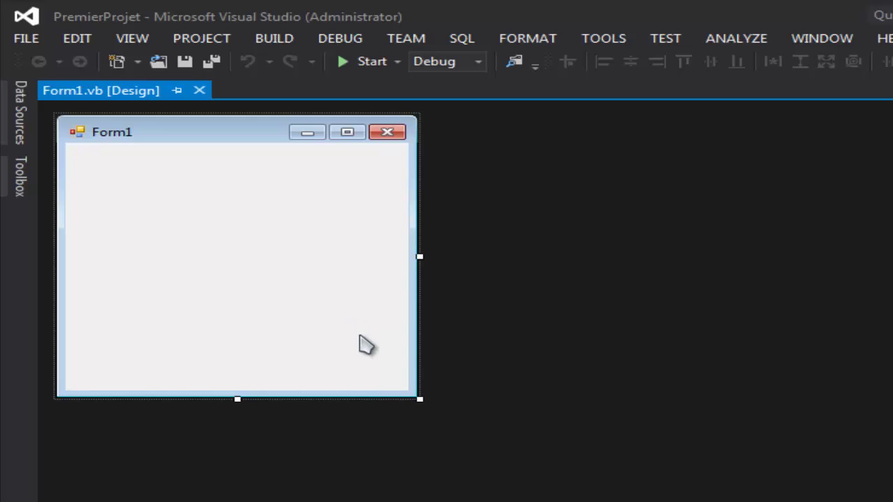
Step: Resize Form1 in the designer, making it wider and slightly shorter
drag(419, 408, 469, 393)
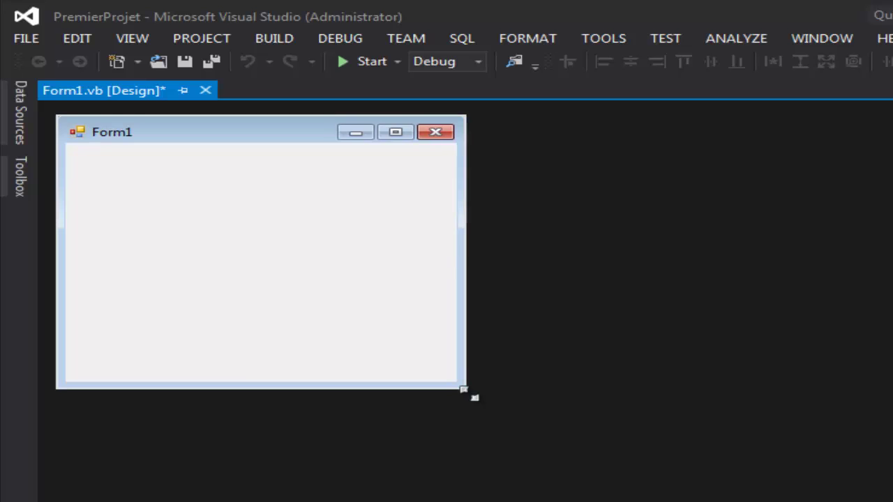